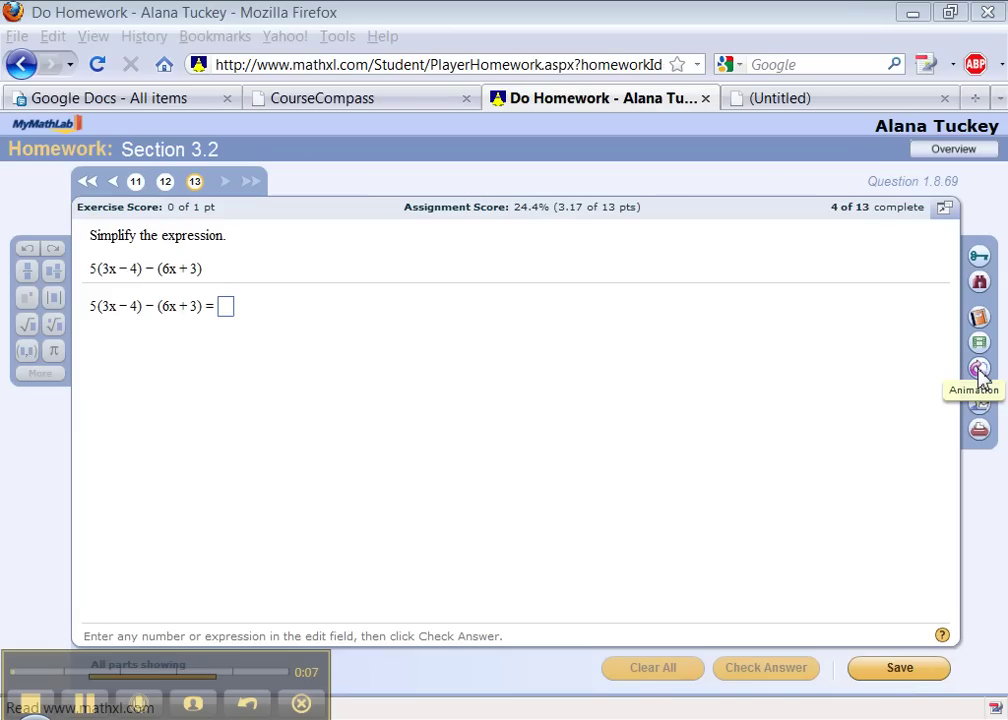
# Watch the question's animated walkthrough, then bring up the Ask My Instructor form
pyautogui.click(980, 370)
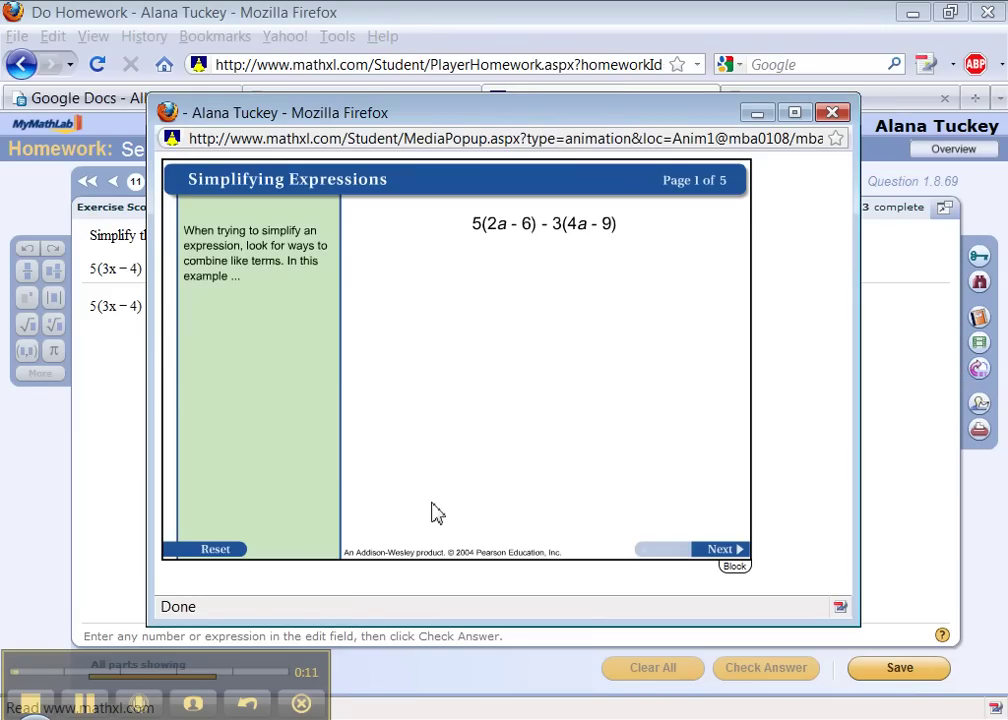
pyautogui.click(831, 114)
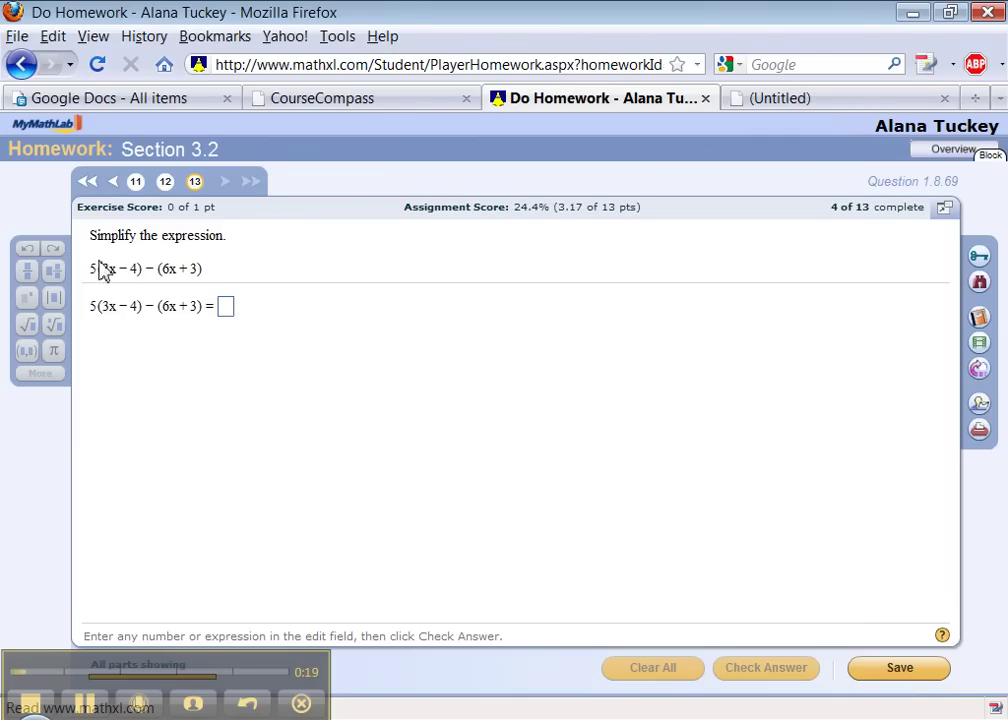
pyautogui.click(979, 405)
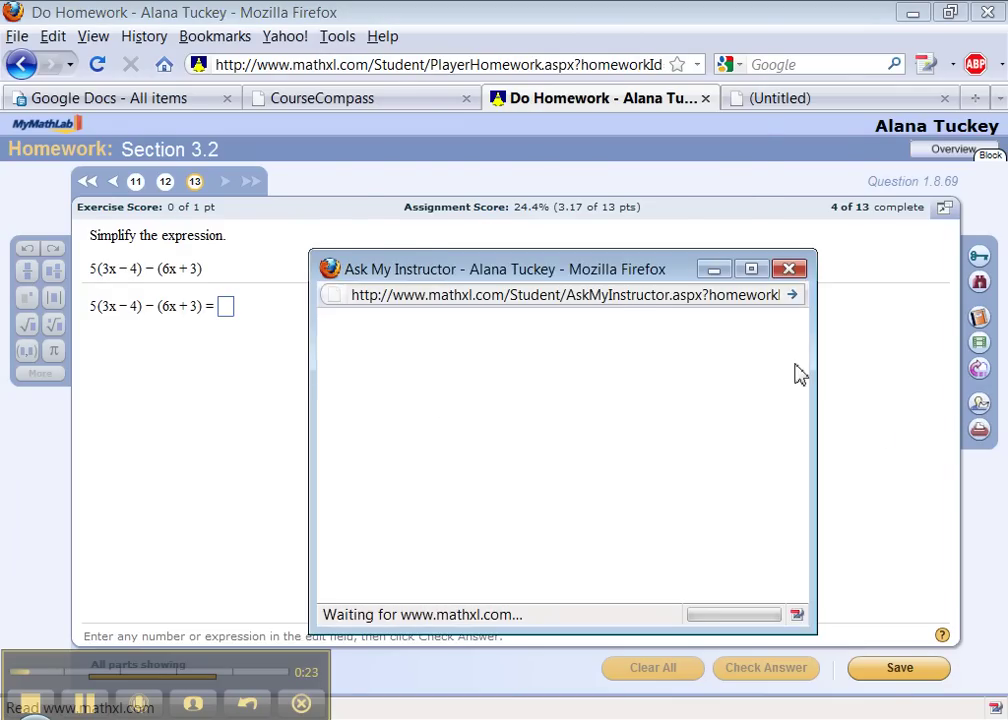
# Write the instructor: 'I've got it correct up till the last step but I'm not sure what to do with..'
pyautogui.click(464, 380)
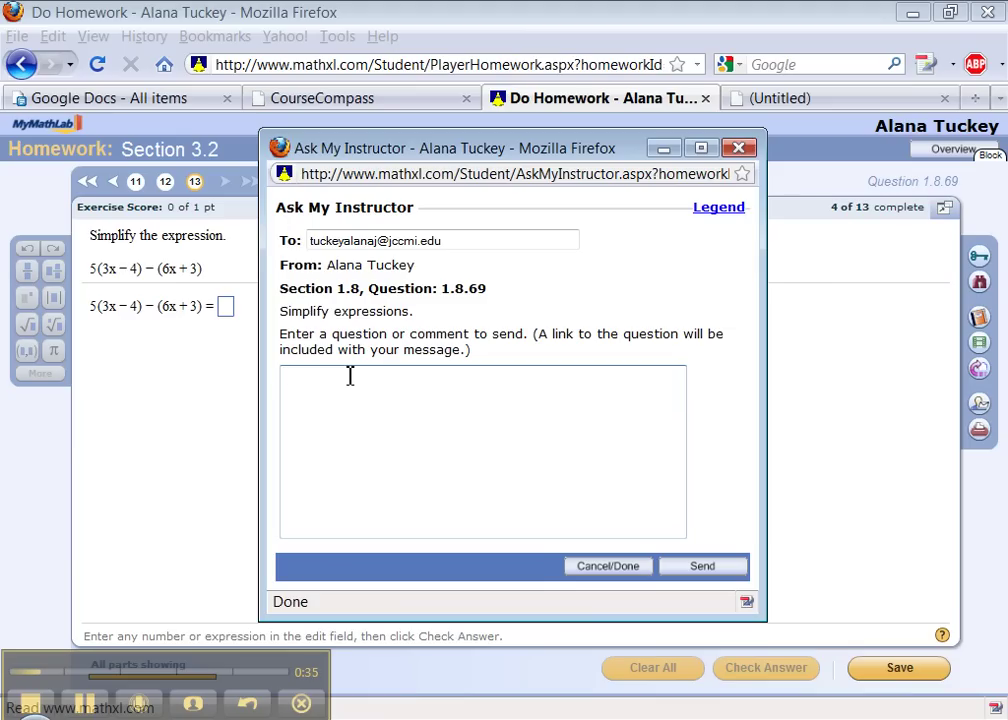
pyautogui.write("I don't get t")
pyautogui.write('i')
pyautogui.press('BackSpace')
pyautogui.press('BackSpace')
pyautogui.press('BackSpace')
pyautogui.press('BackSpace')
pyautogui.press('BackSpace')
pyautogui.press('BackSpace')
pyautogui.press('BackSpace')
pyautogui.press('BackSpace')
pyautogui.press('BackSpace')
pyautogui.press('BackSpace')
pyautogui.press('BackSpace')
pyautogui.press('BackSpace')
pyautogui.press('BackSpace')
pyautogui.press('BackSpace')
pyautogui.press('BackSpace')
pyautogui.press('BackSpace')
pyautogui.write("I've got it corre")
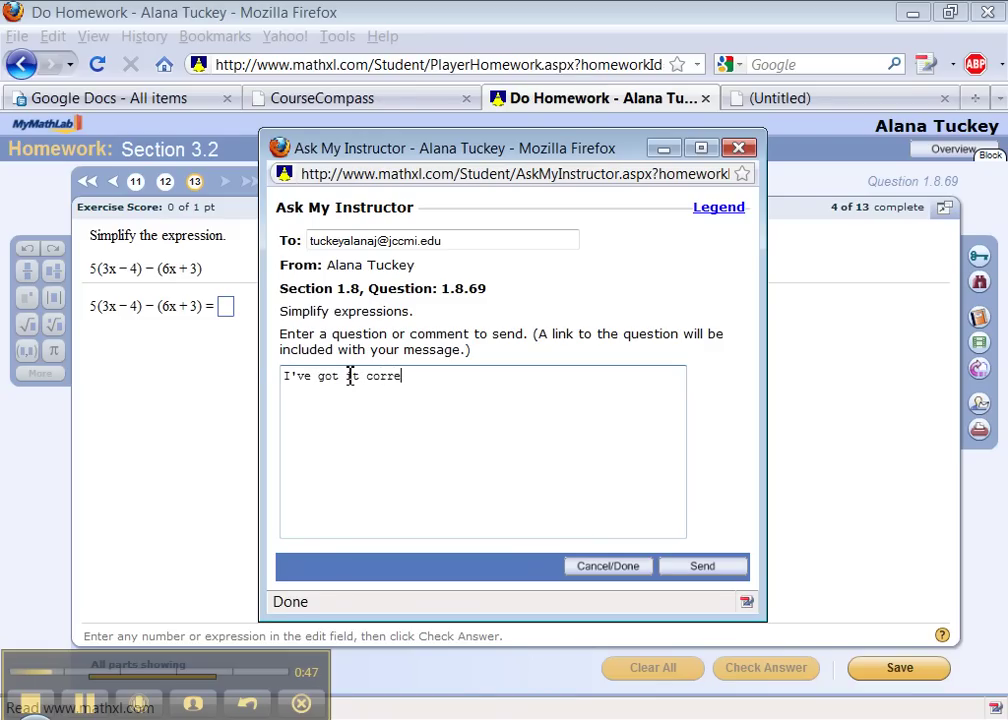
pyautogui.write('ct up till the last step but')
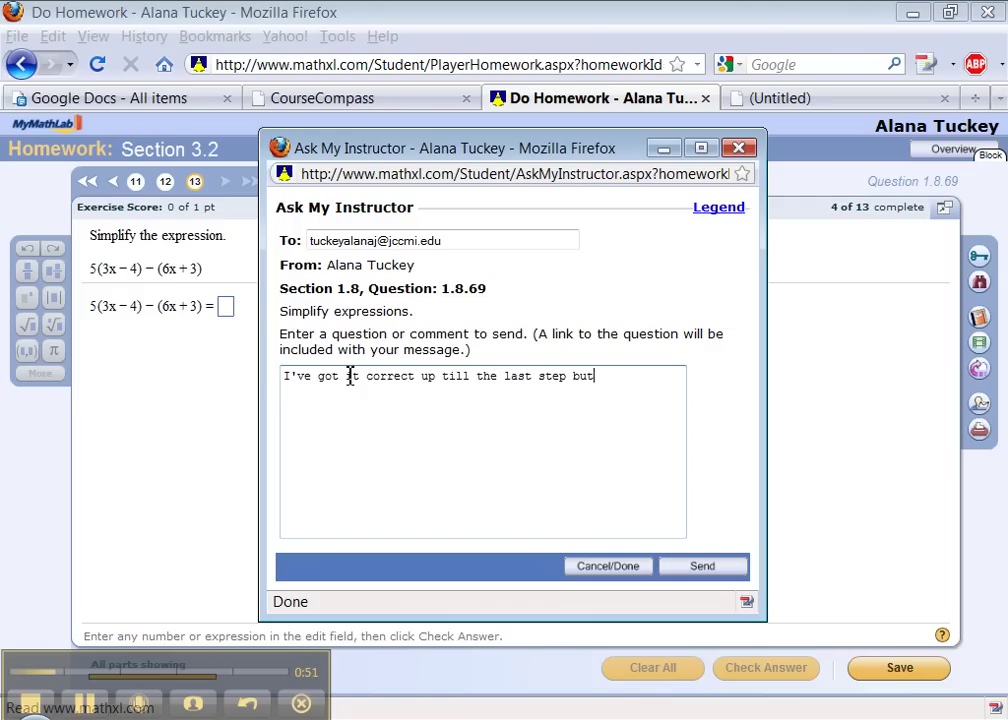
pyautogui.write(" I'm not sure what")
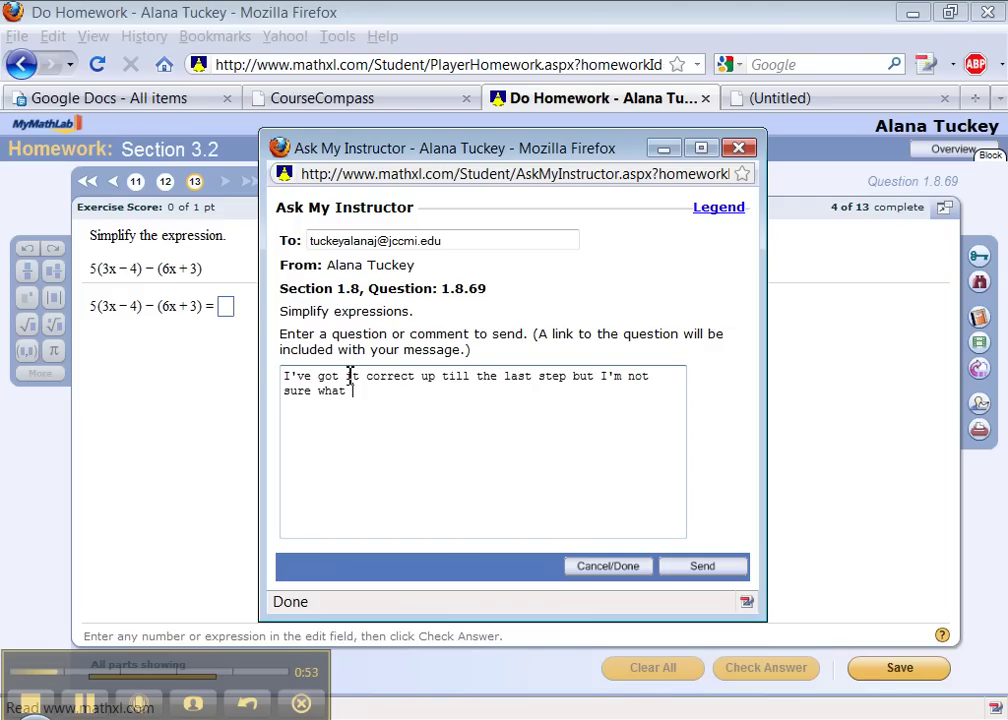
pyautogui.write(' to do with...')
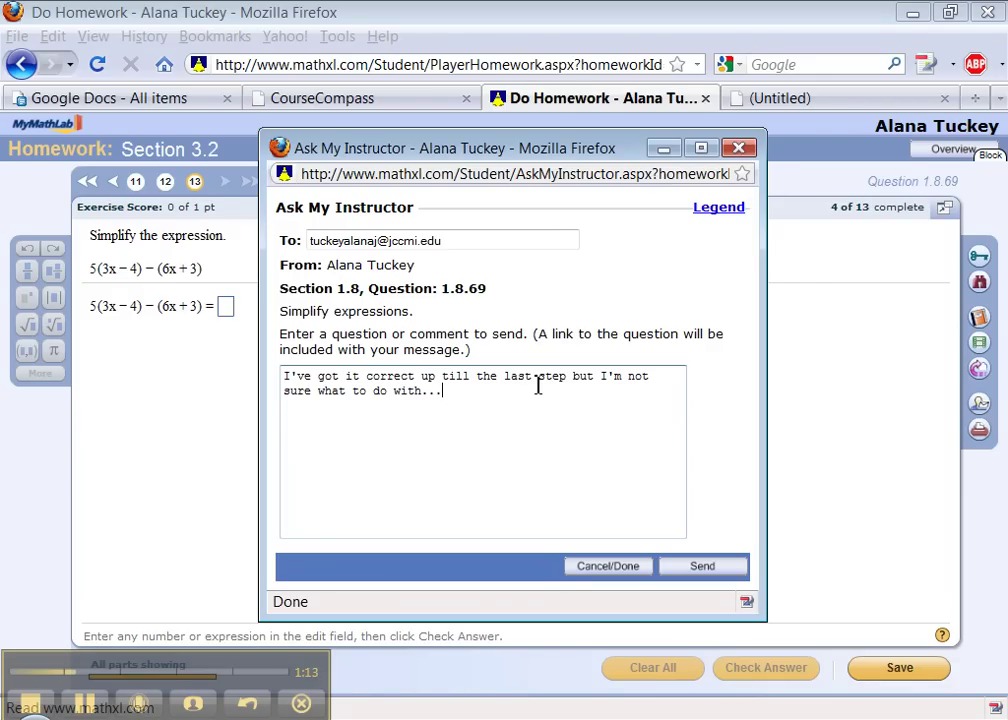
pyautogui.click(376, 106)
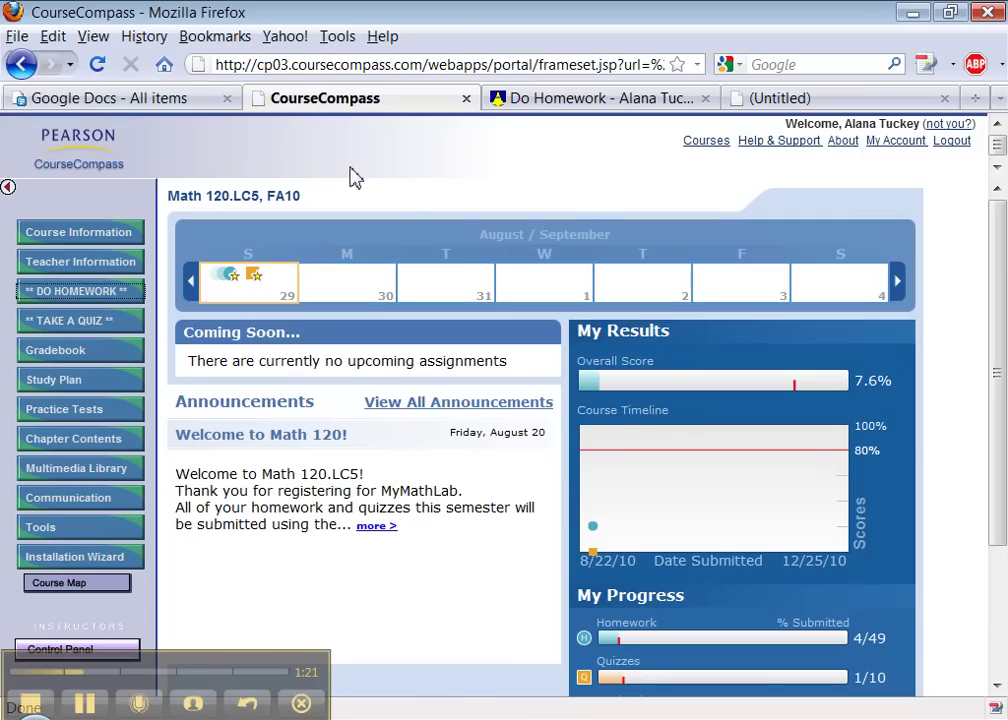
# Return to the homework question and close the unsent instructor message
pyautogui.click(583, 103)
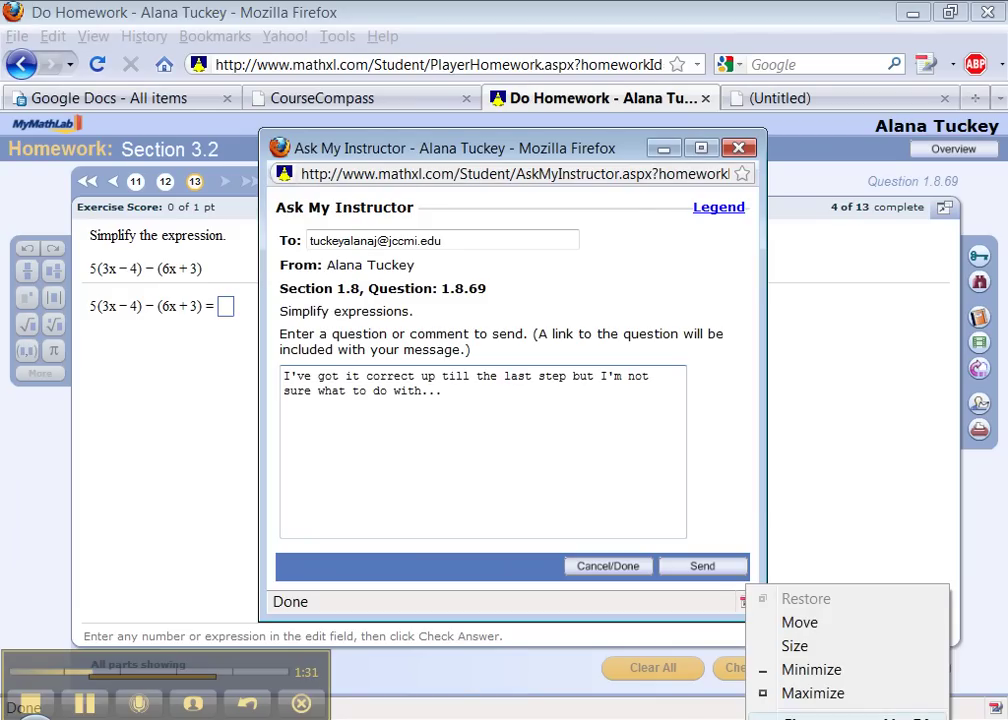
pyautogui.hotkey('alt', 'F4')
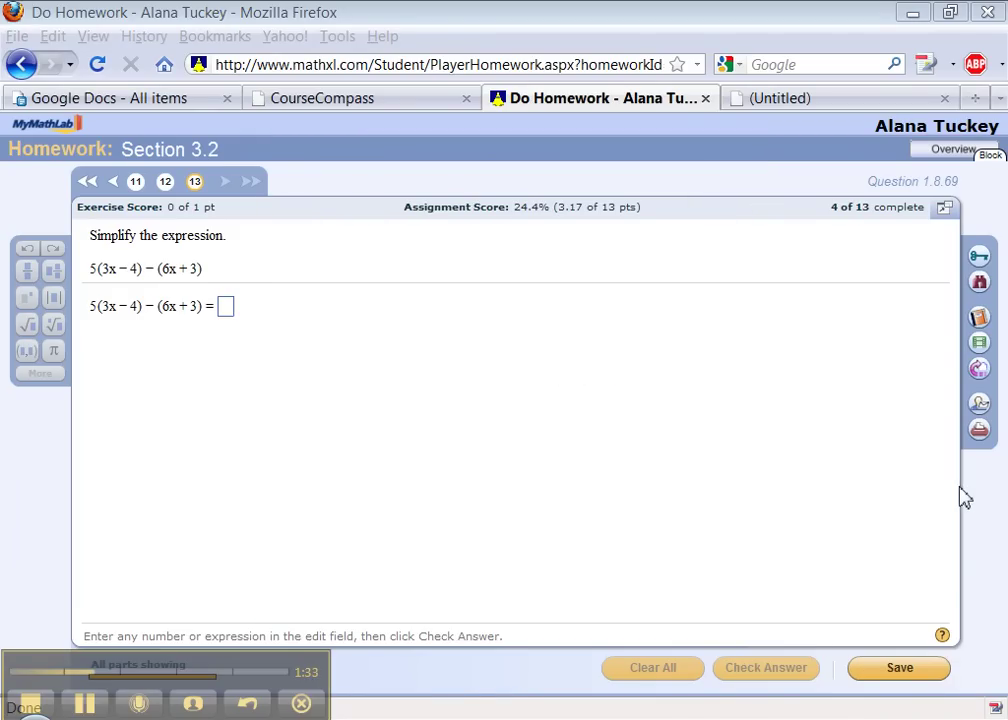
# Set the Print Homework options to print the whole homework assignment
pyautogui.click(978, 440)
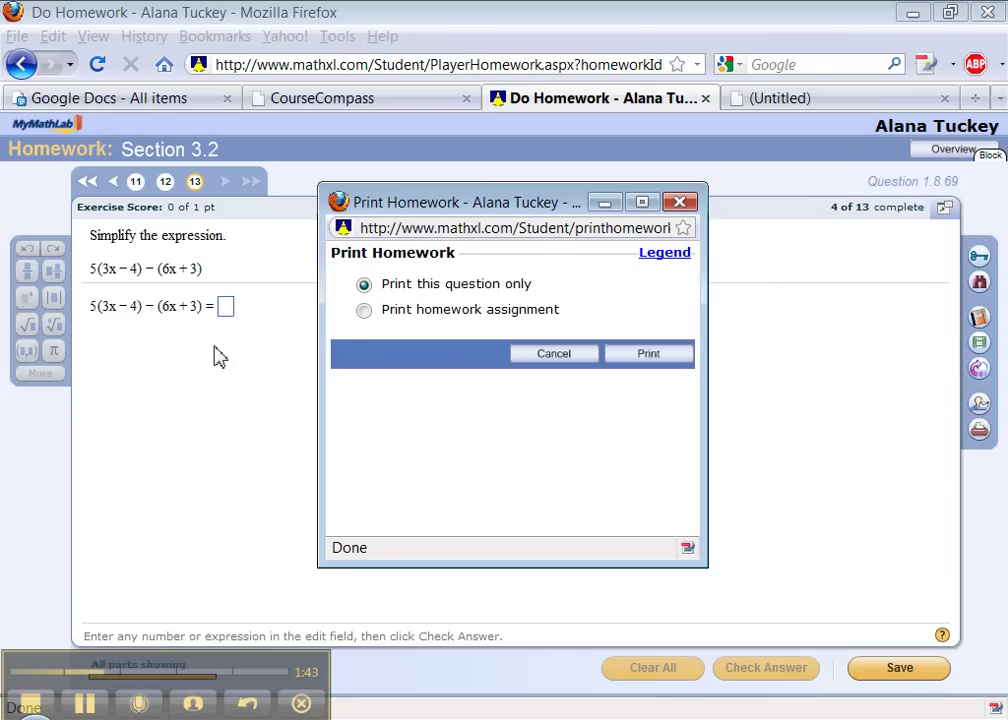
pyautogui.click(364, 312)
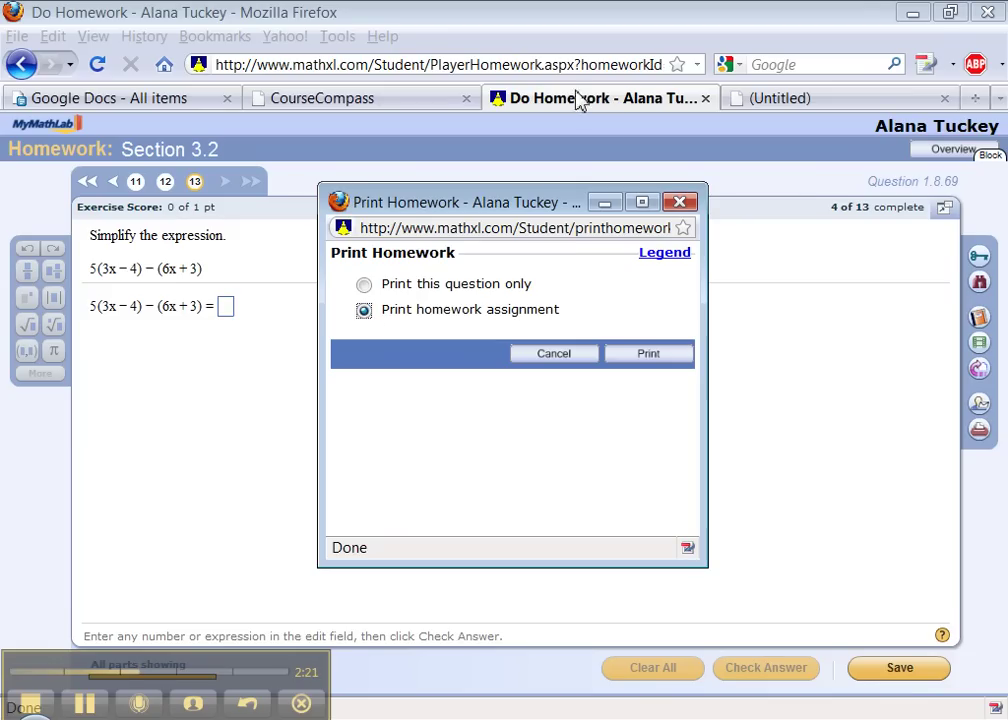
# Close the print options without printing and go to the CourseCompass quiz list
pyautogui.click(677, 204)
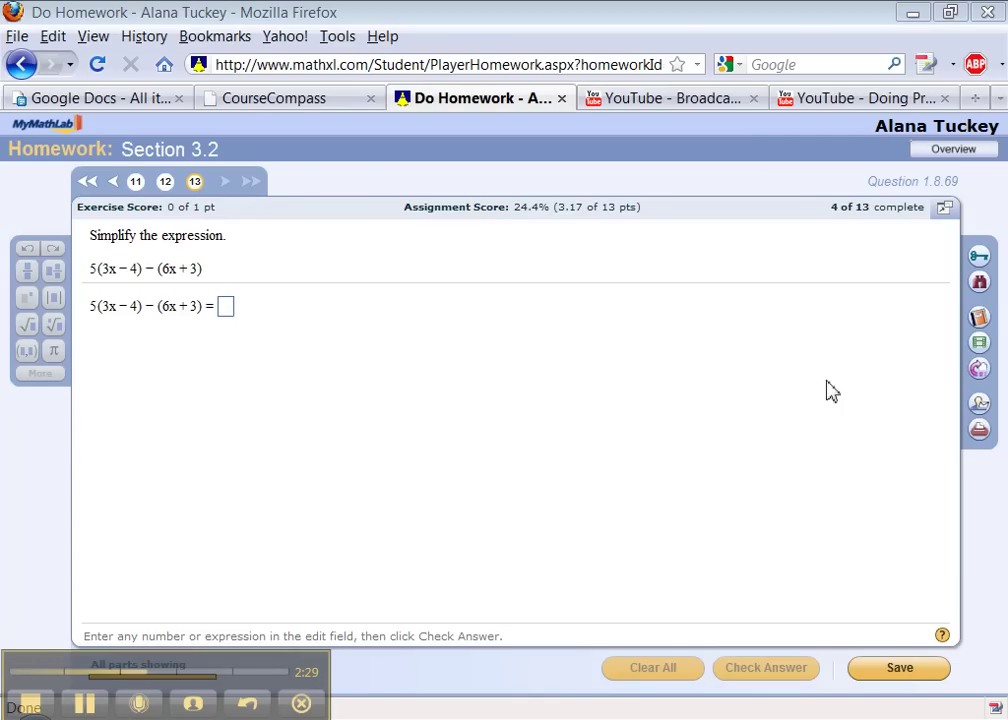
pyautogui.click(297, 108)
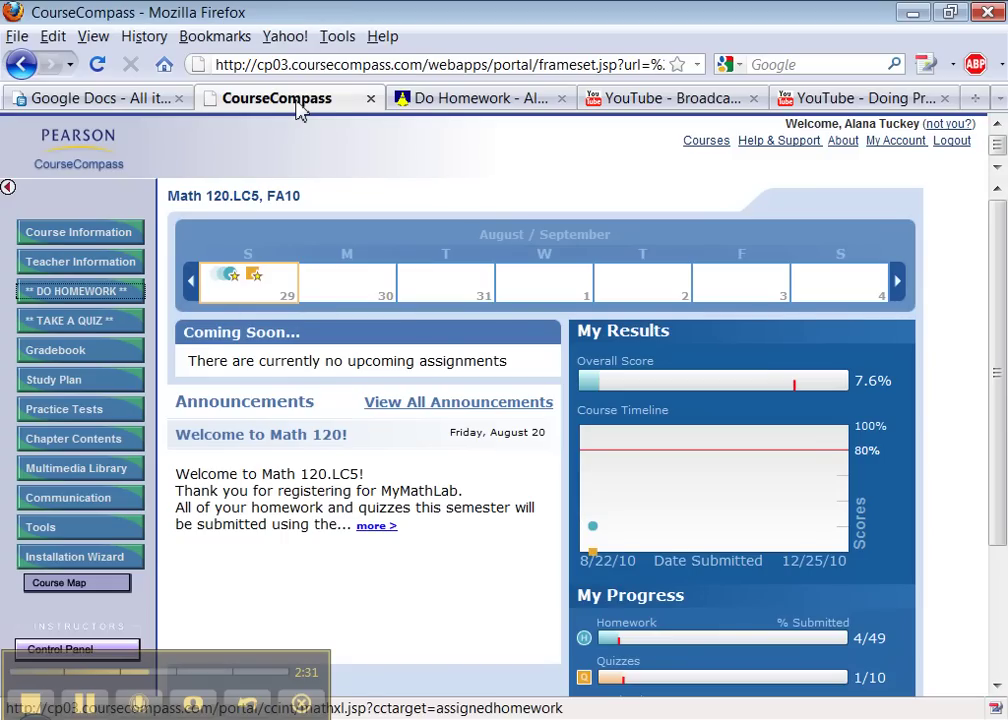
pyautogui.click(60, 330)
pyautogui.click(462, 437)
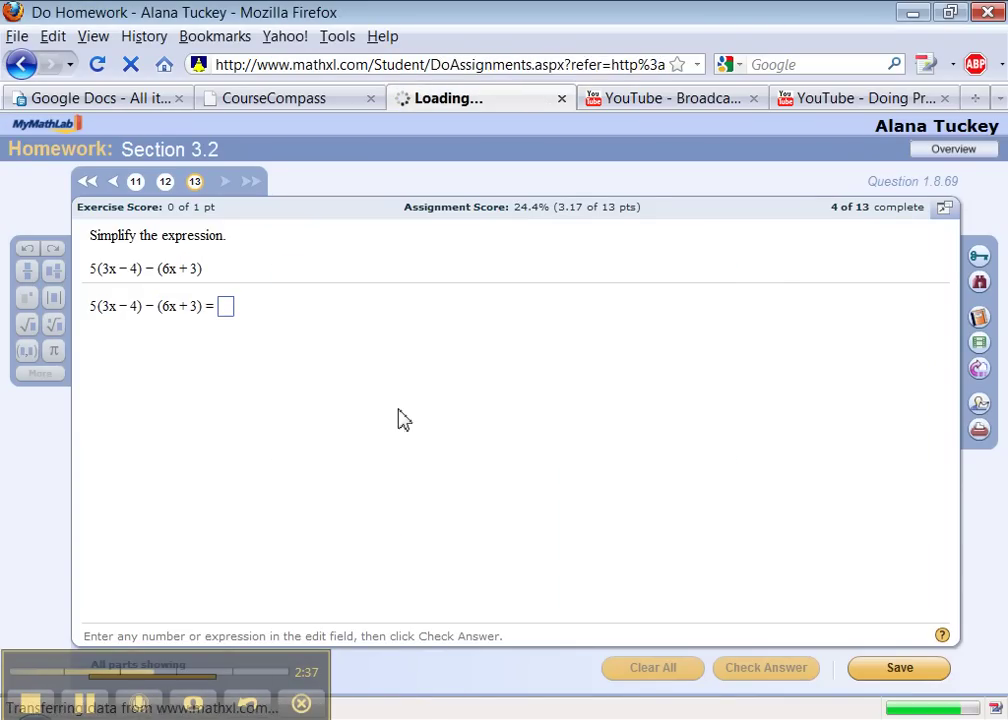
# Check the Chapter 2 Quiz score of 0%, then open the quiz's start page
pyautogui.scroll(-3, 349, 362)
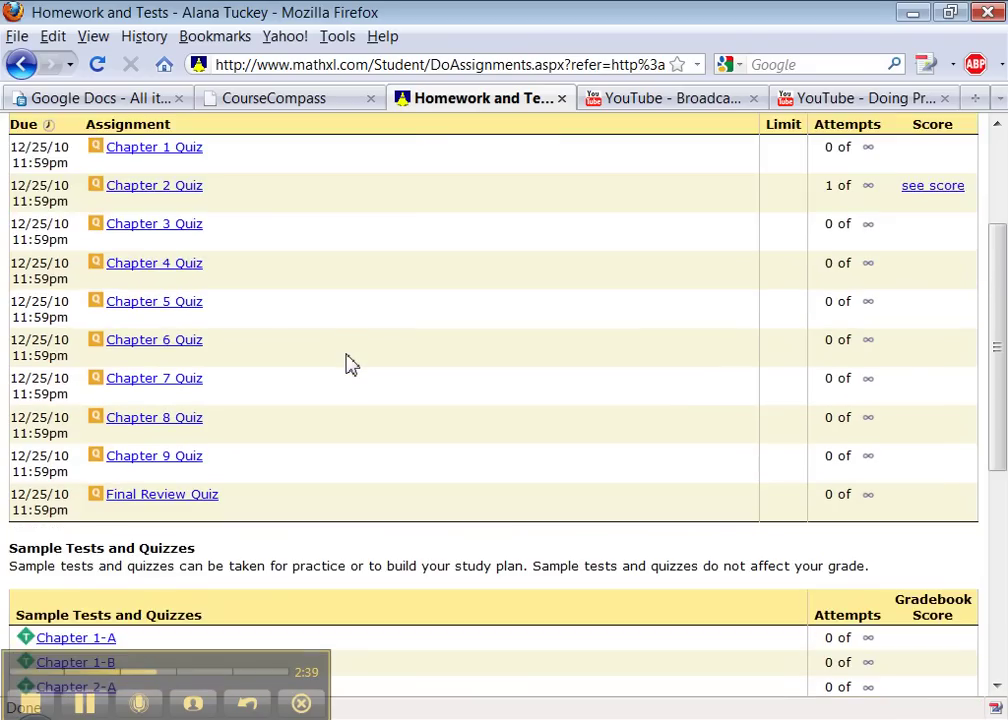
pyautogui.scroll(3, 349, 362)
pyautogui.scroll(-1, 349, 362)
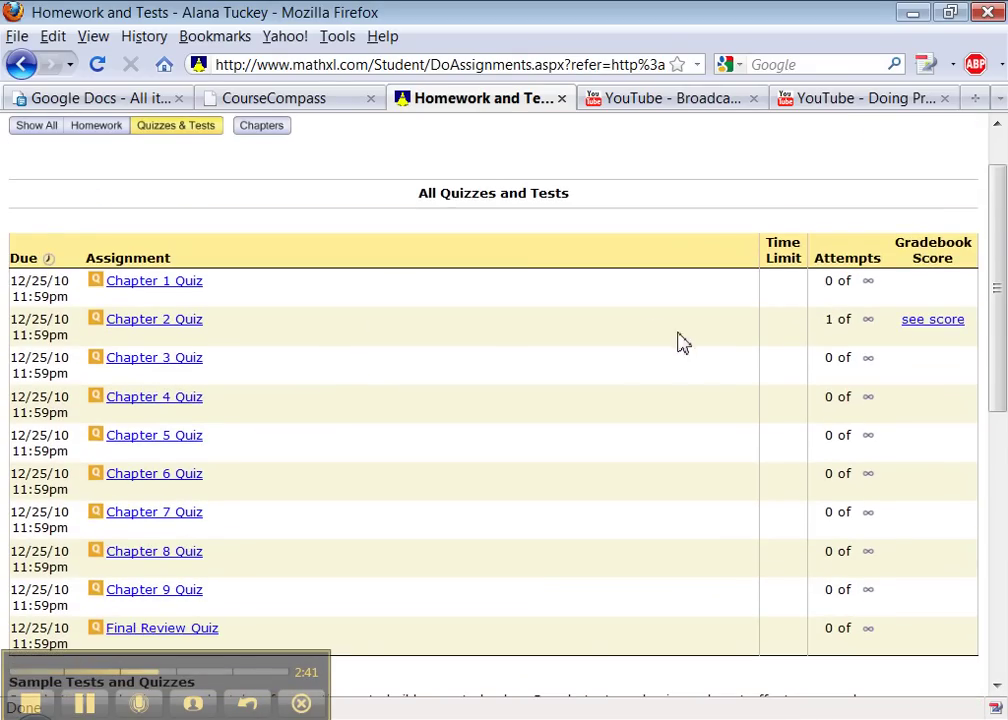
pyautogui.click(908, 322)
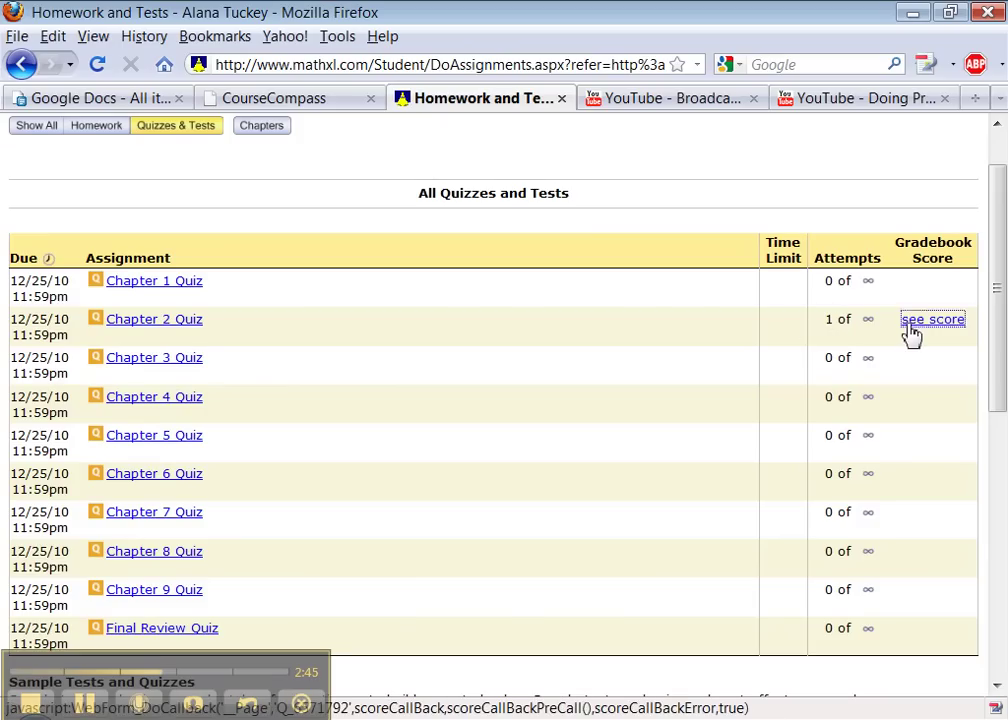
pyautogui.click(165, 320)
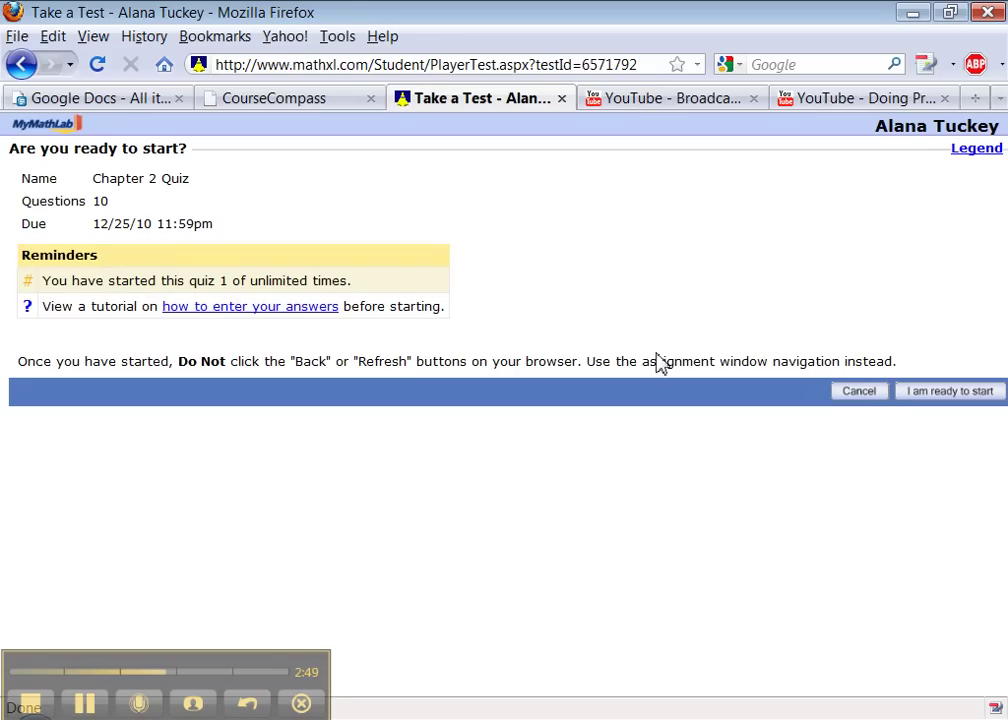
# Begin the Chapter 2 Quiz, resize the question panel, and advance to question 3
pyautogui.click(927, 398)
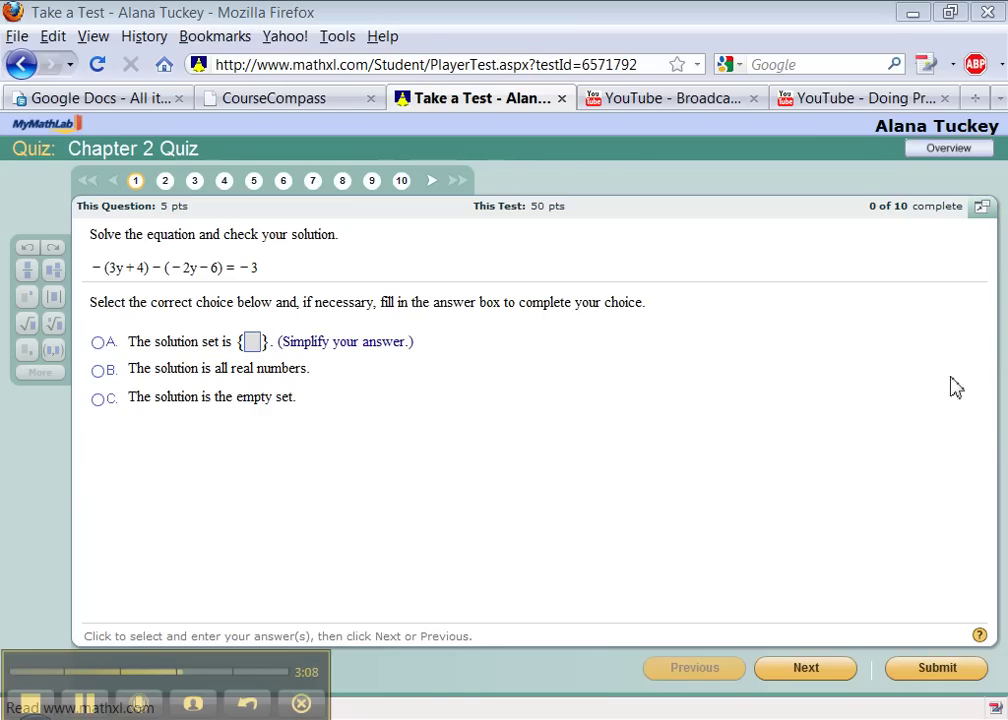
pyautogui.click(982, 206)
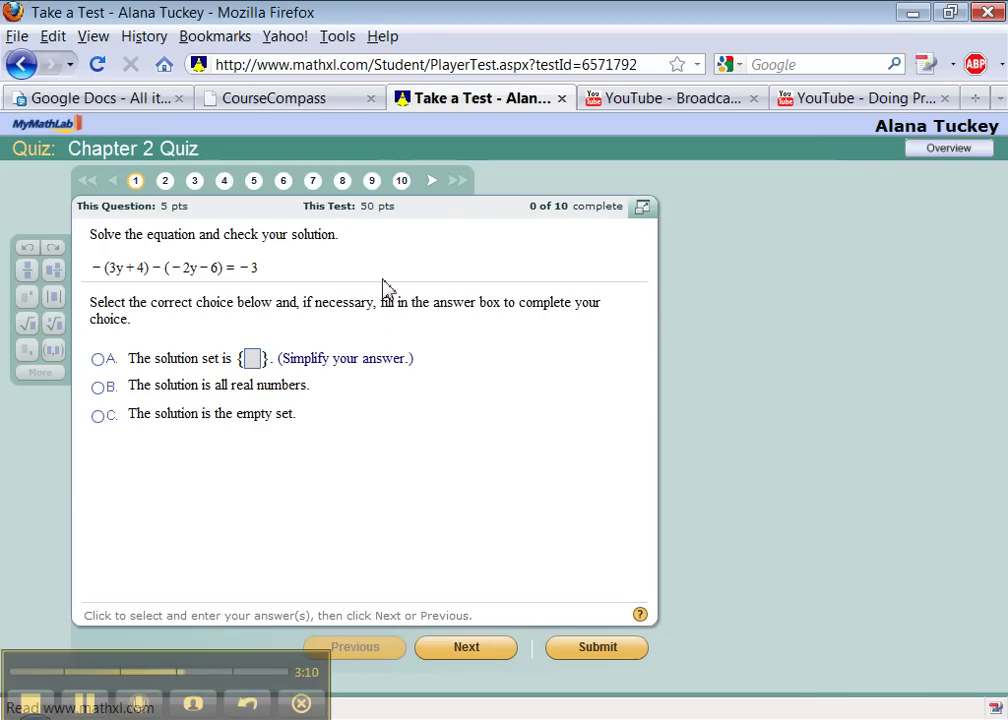
pyautogui.click(642, 210)
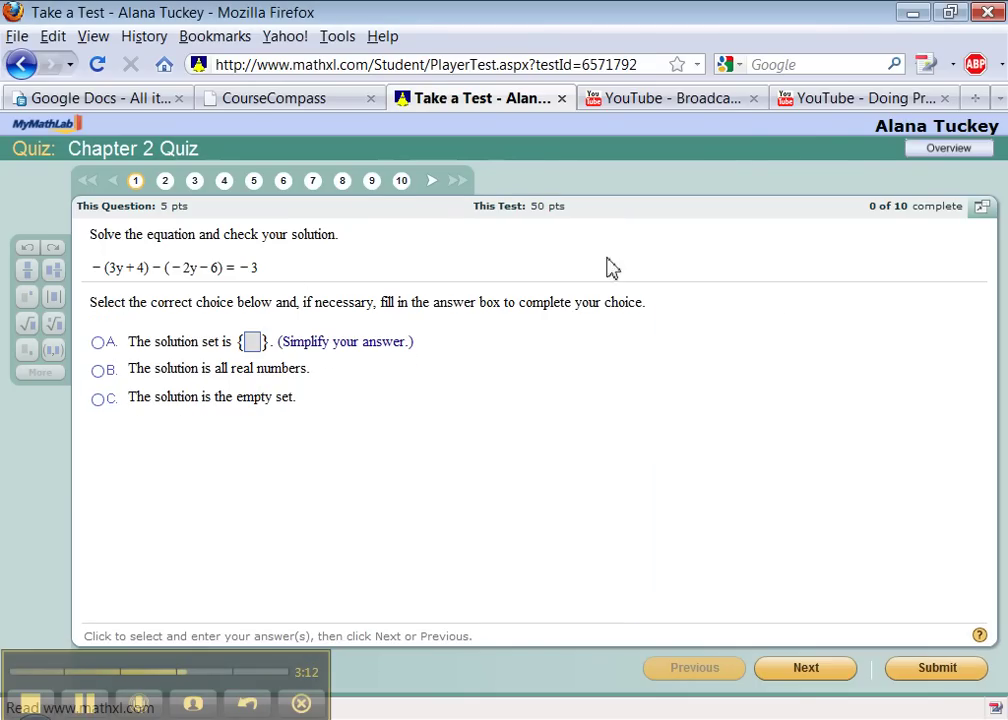
pyautogui.click(433, 180)
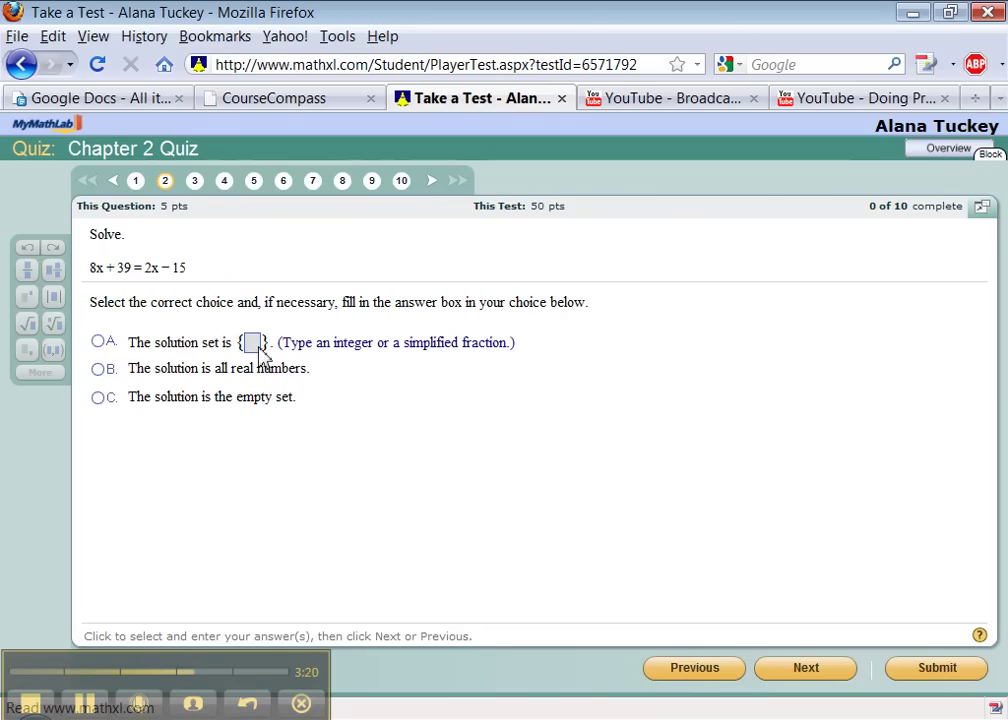
pyautogui.click(194, 180)
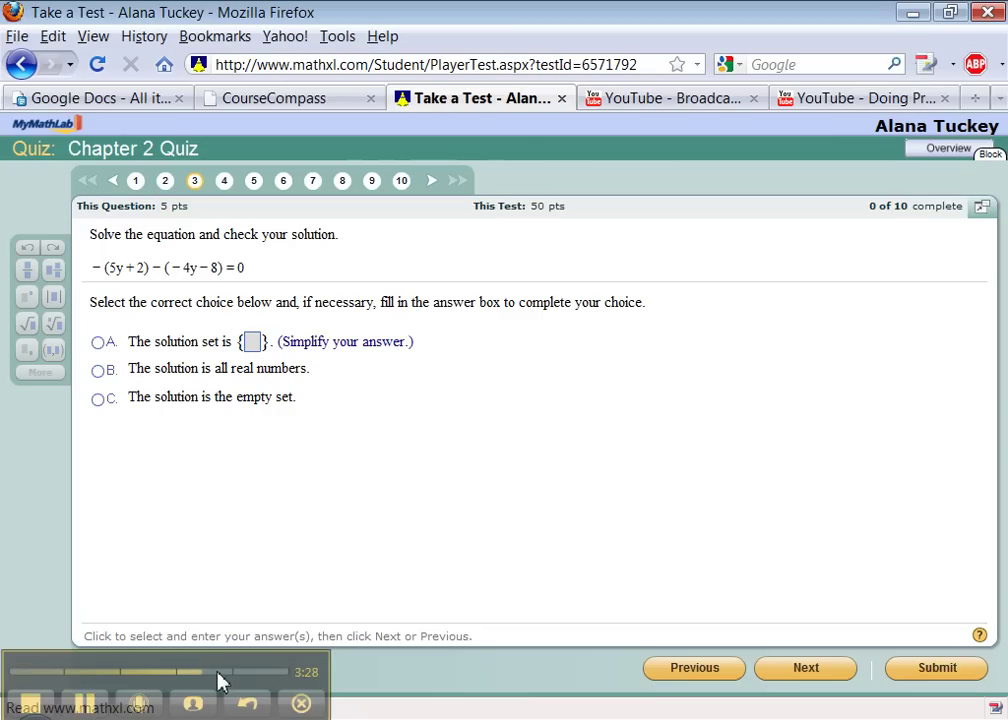
pyautogui.moveTo(218, 675); pyautogui.dragTo(404, 686)
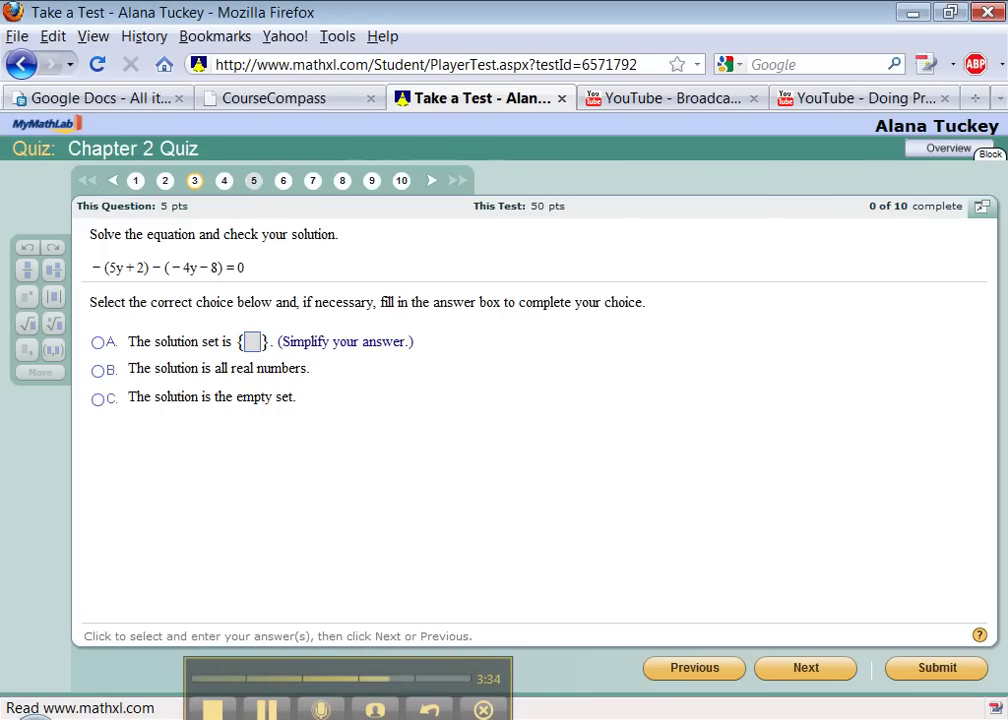
# Enter length 3 m for the basketball court in question 6, then submit the quiz
pyautogui.click(253, 180)
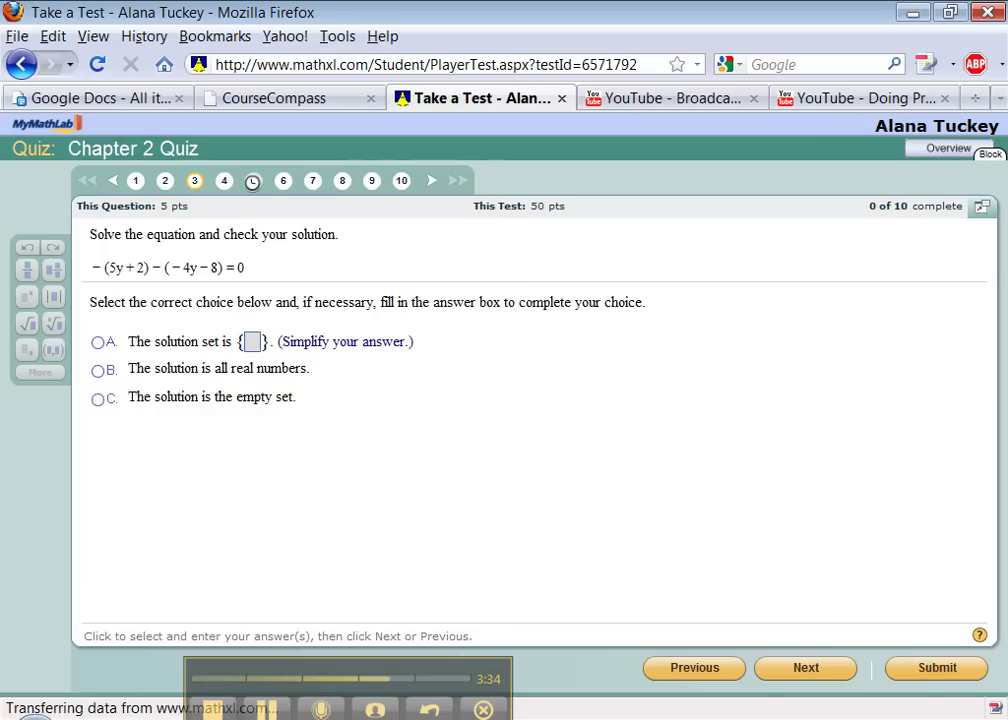
pyautogui.click(433, 186)
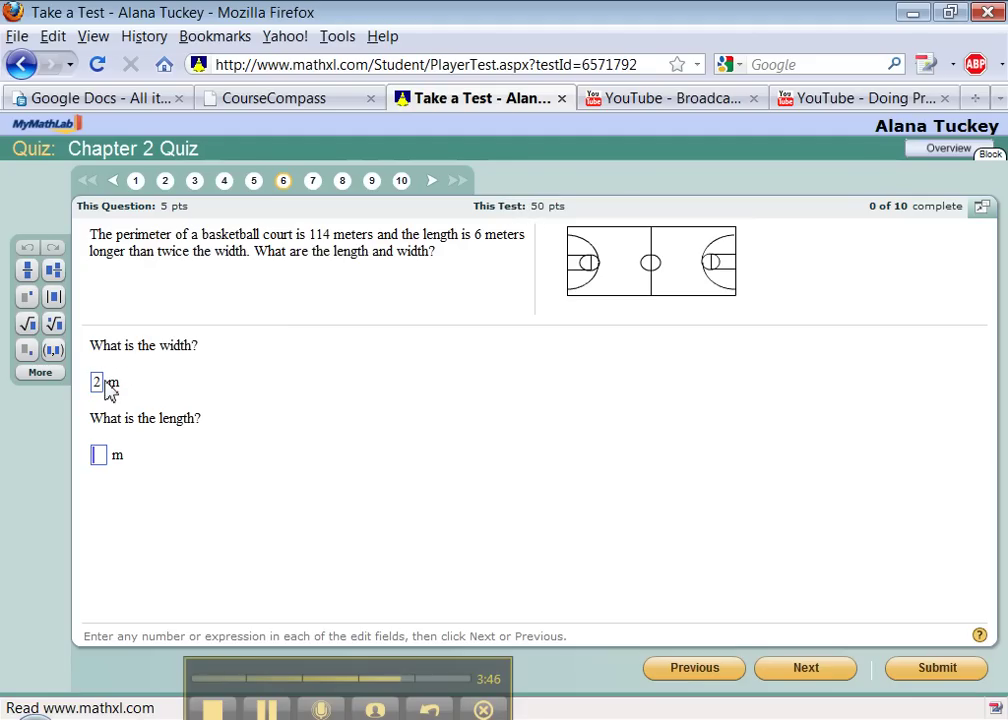
pyautogui.write('3')
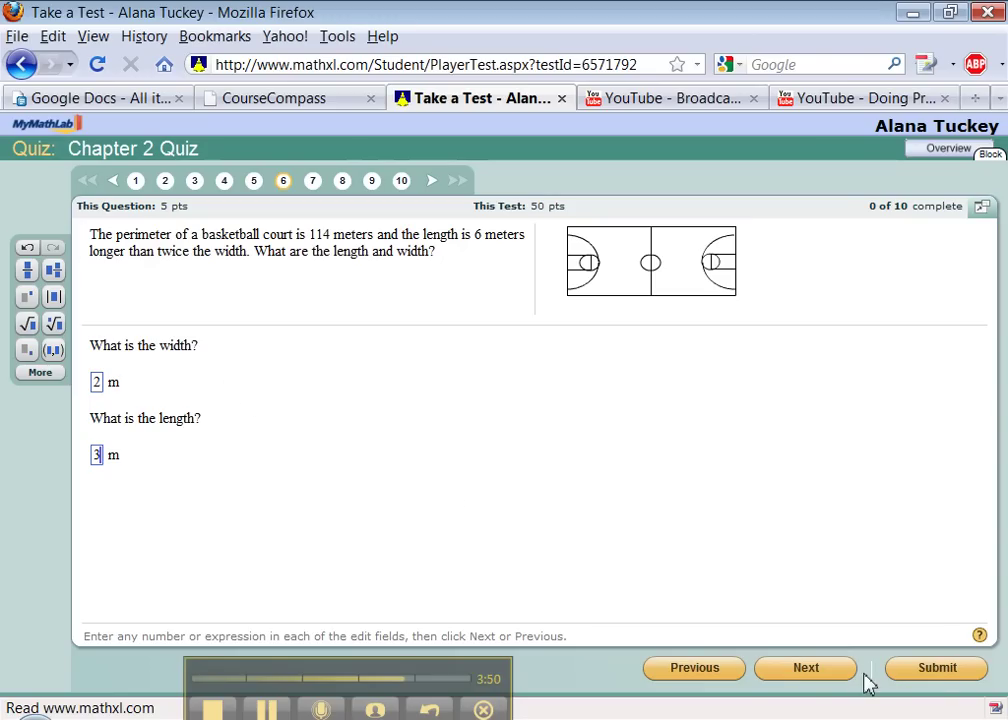
pyautogui.click(930, 670)
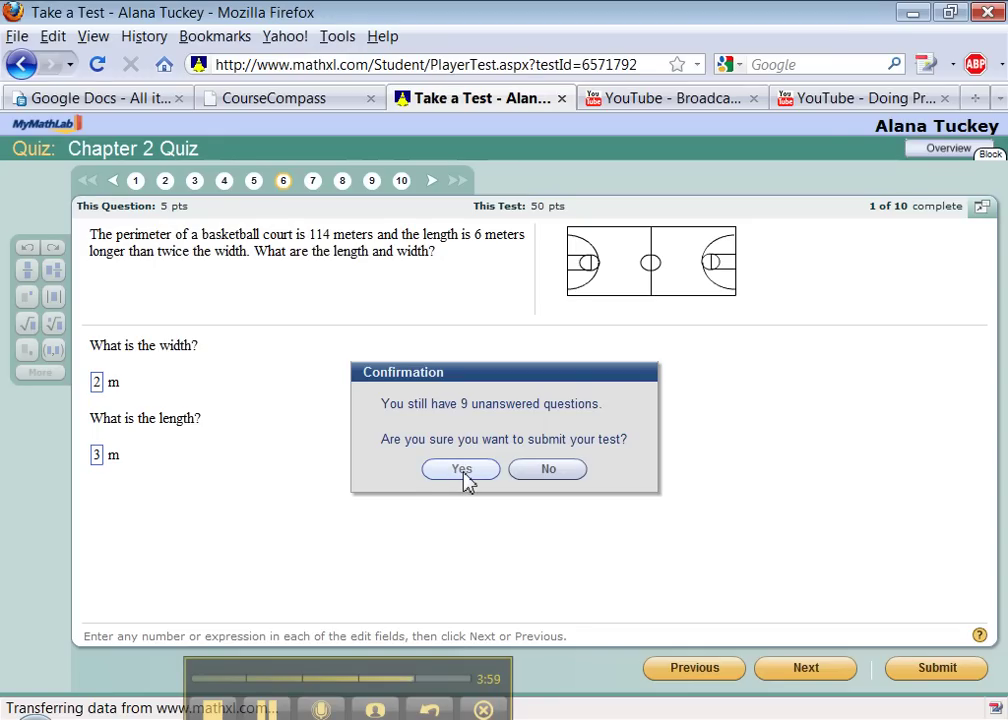
# Confirm submitting with 9 unanswered questions, view the 0/50 results, then close them
pyautogui.click(461, 470)
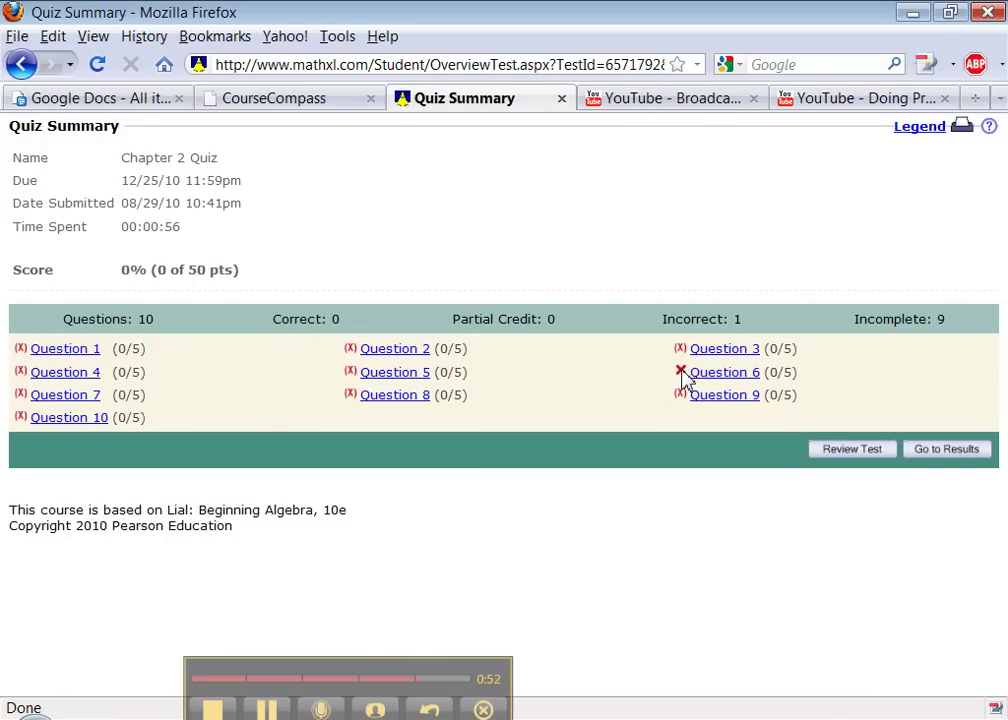
pyautogui.click(930, 466)
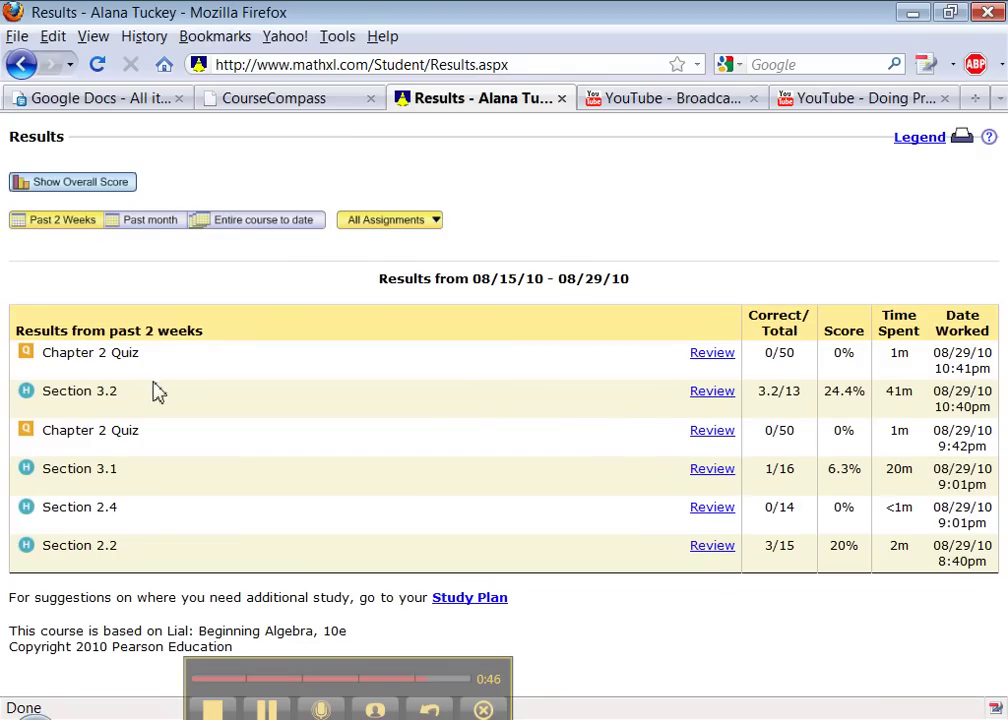
pyautogui.click(561, 98)
# Start a new Chapter 2 Quiz attempt and submit it with all 10 questions blank
pyautogui.click(387, 104)
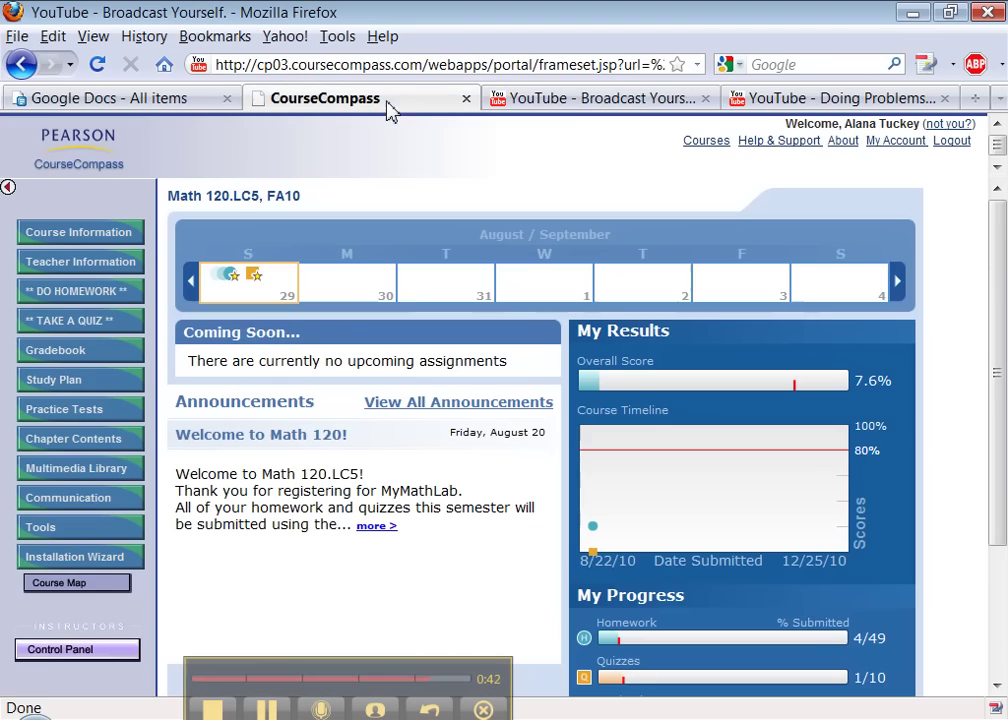
pyautogui.click(73, 319)
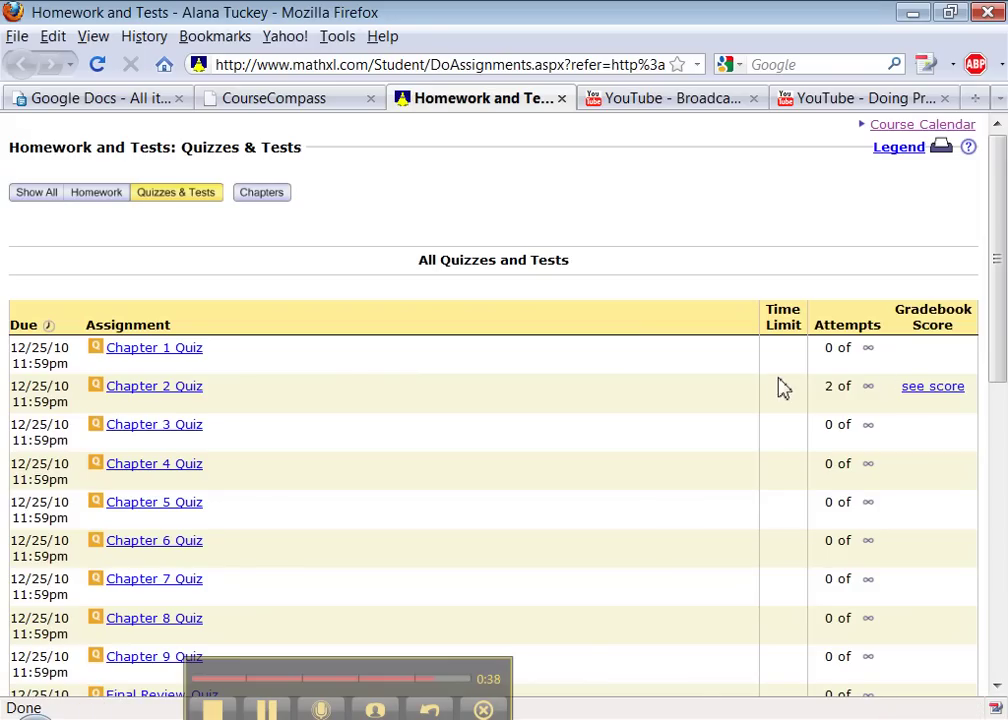
pyautogui.click(190, 391)
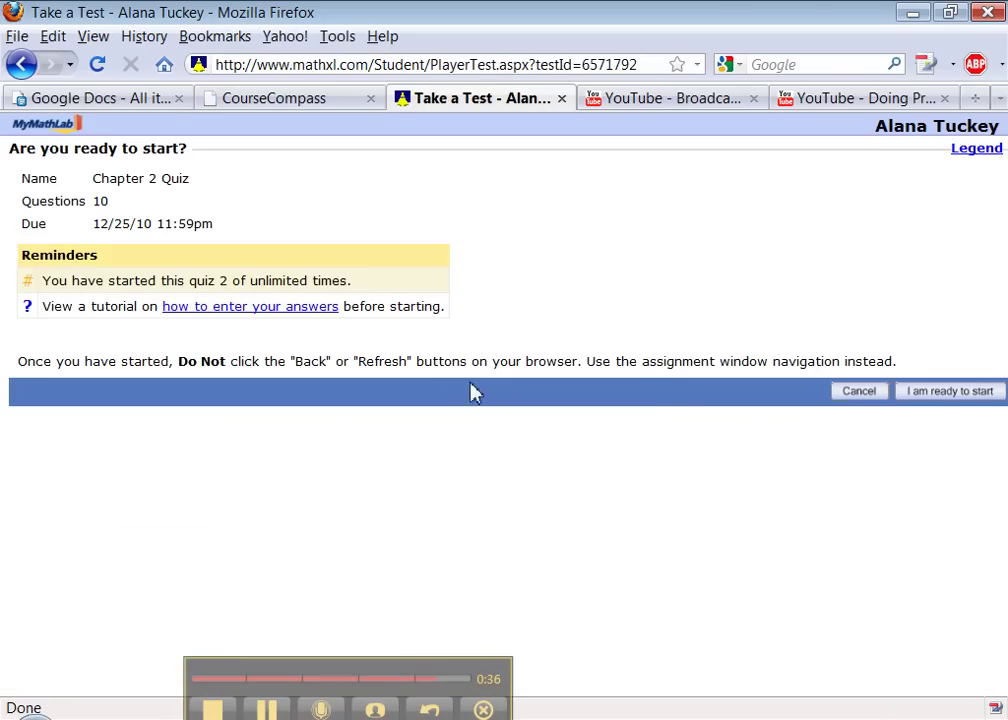
pyautogui.click(922, 404)
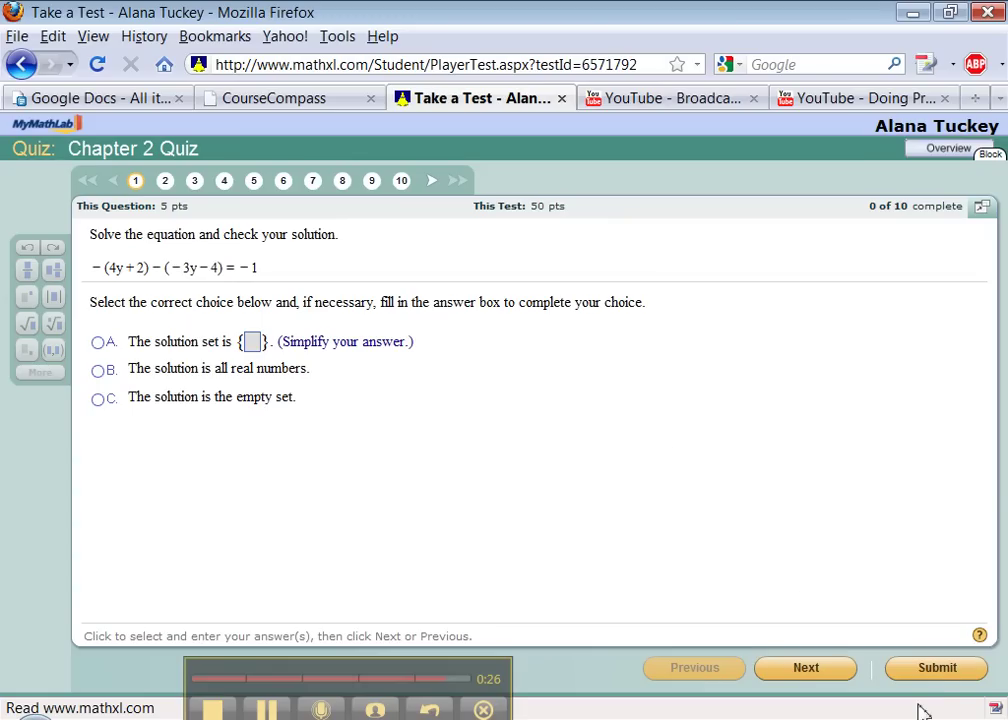
pyautogui.click(937, 677)
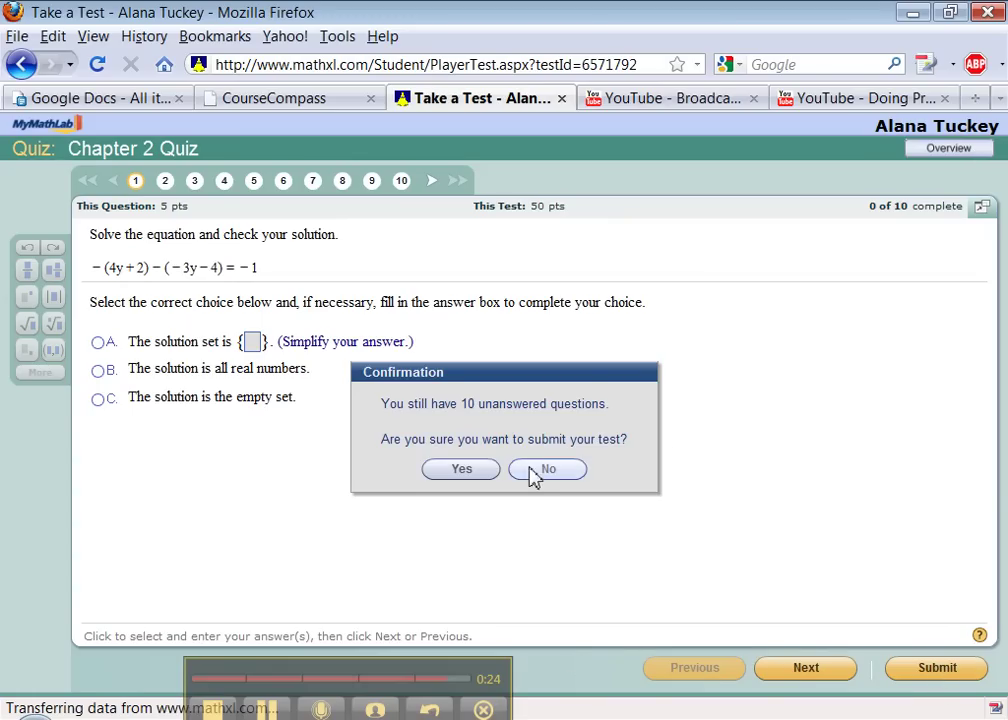
pyautogui.click(490, 477)
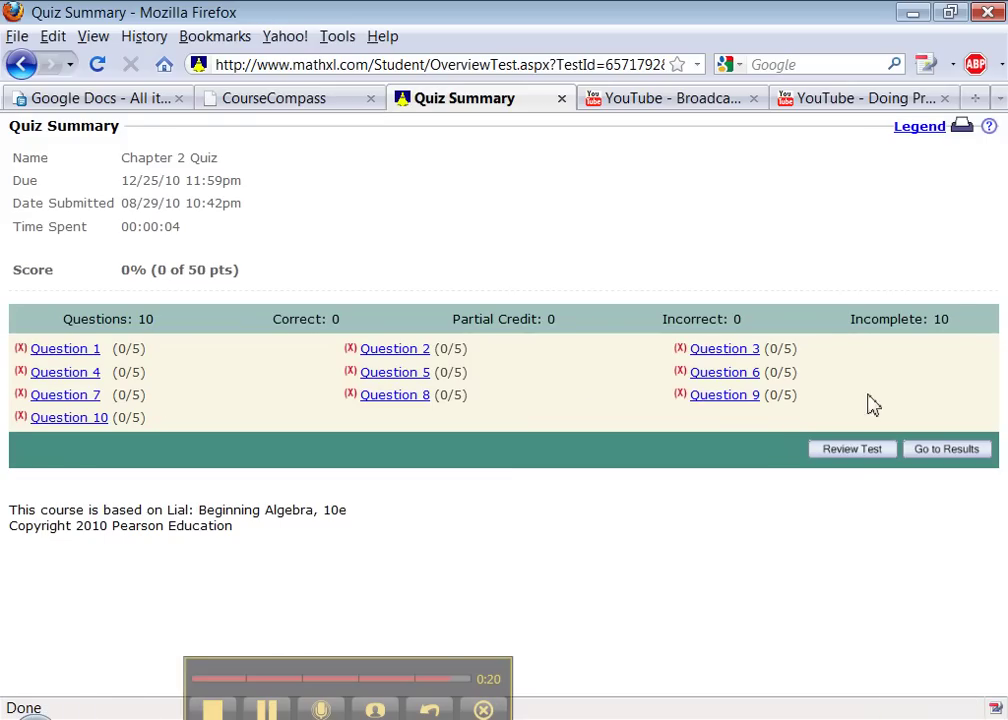
# Review the submitted Chapter 2 Quiz and view question 2's correct answer, −12
pyautogui.click(850, 450)
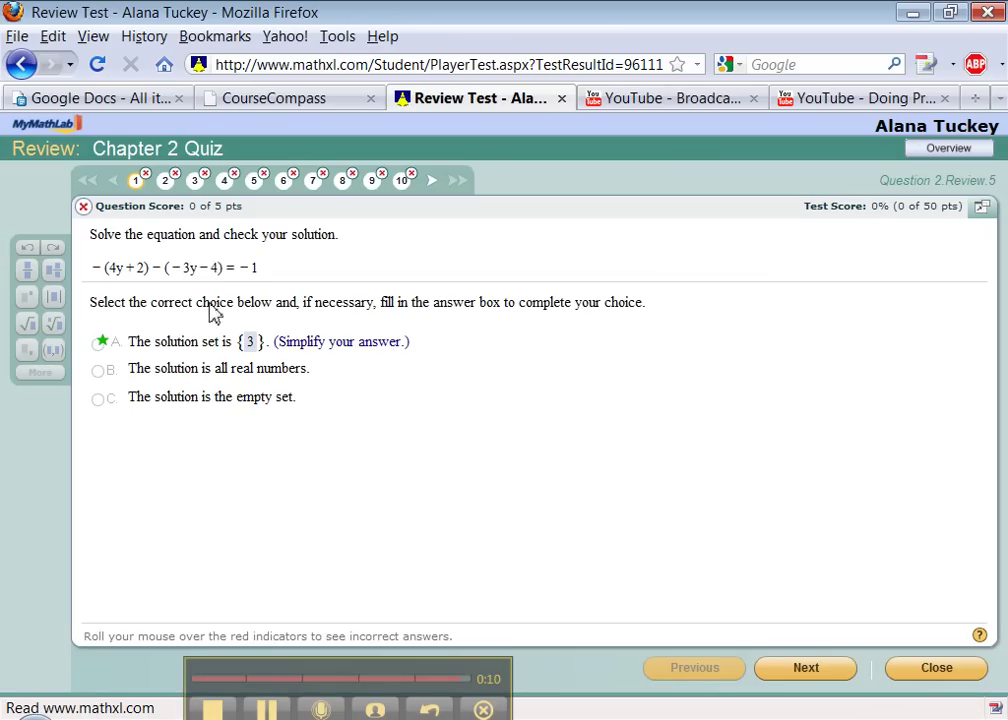
pyautogui.click(166, 184)
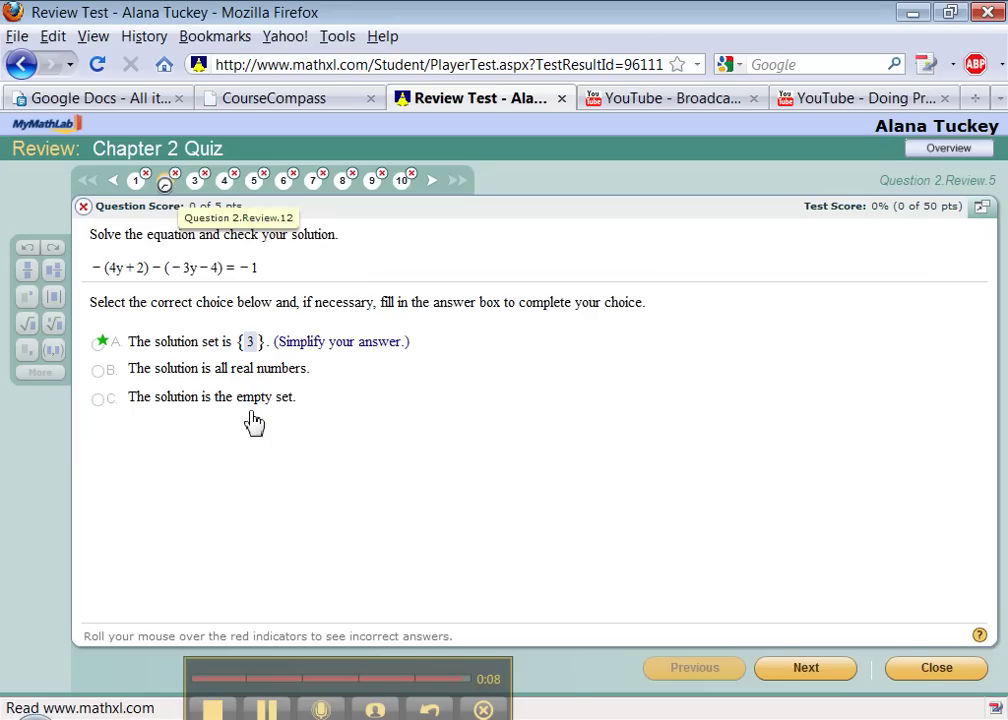